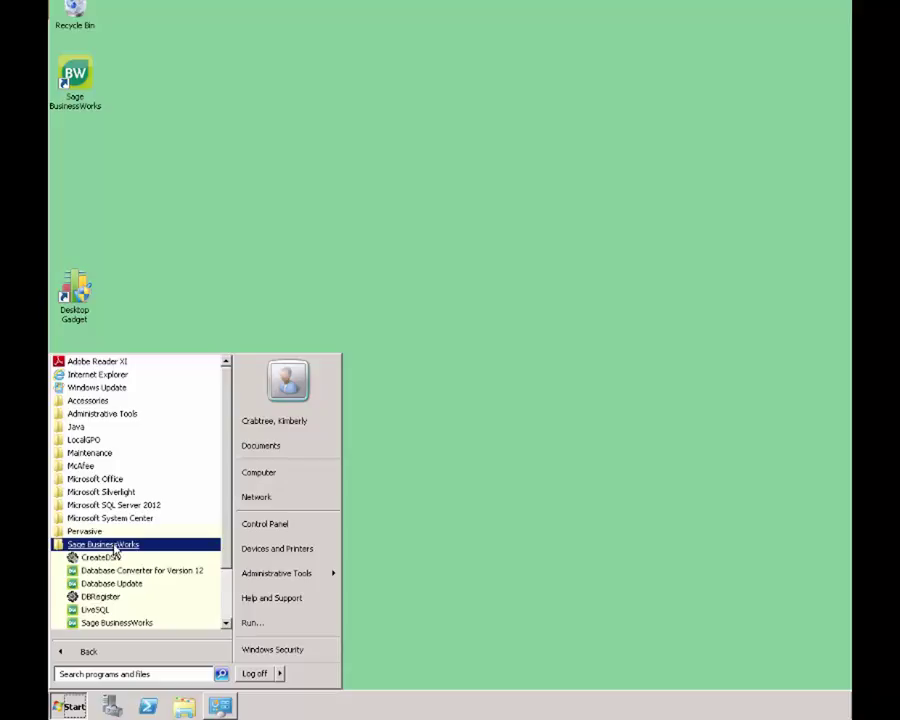
# Disconnect all online users from the BWSYSTEM1400 database with the DBRegister utility and close it
pyautogui.click(114, 598)
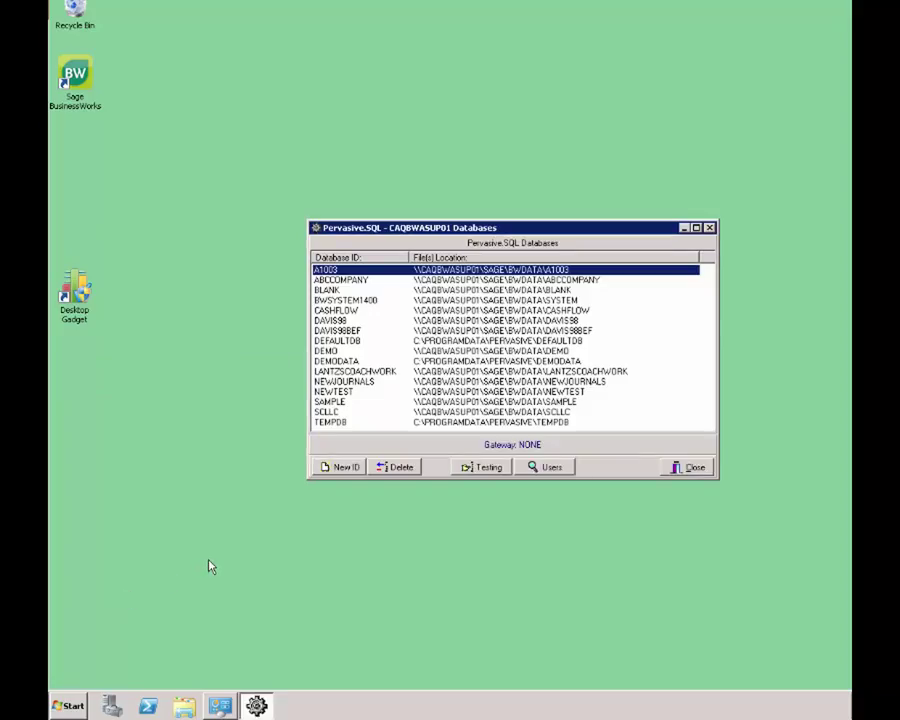
pyautogui.click(374, 301)
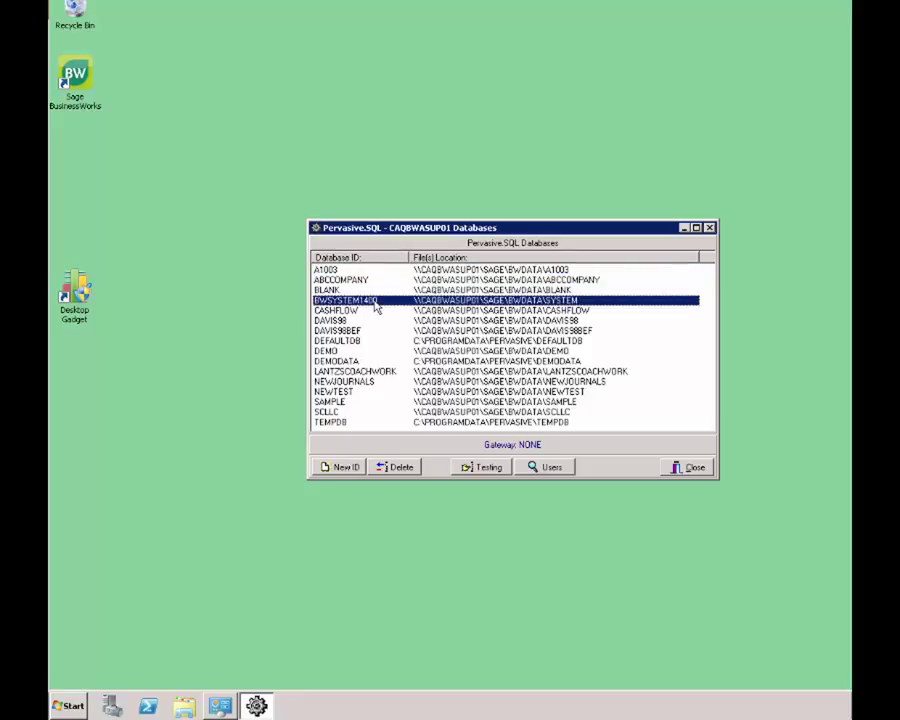
pyautogui.click(548, 468)
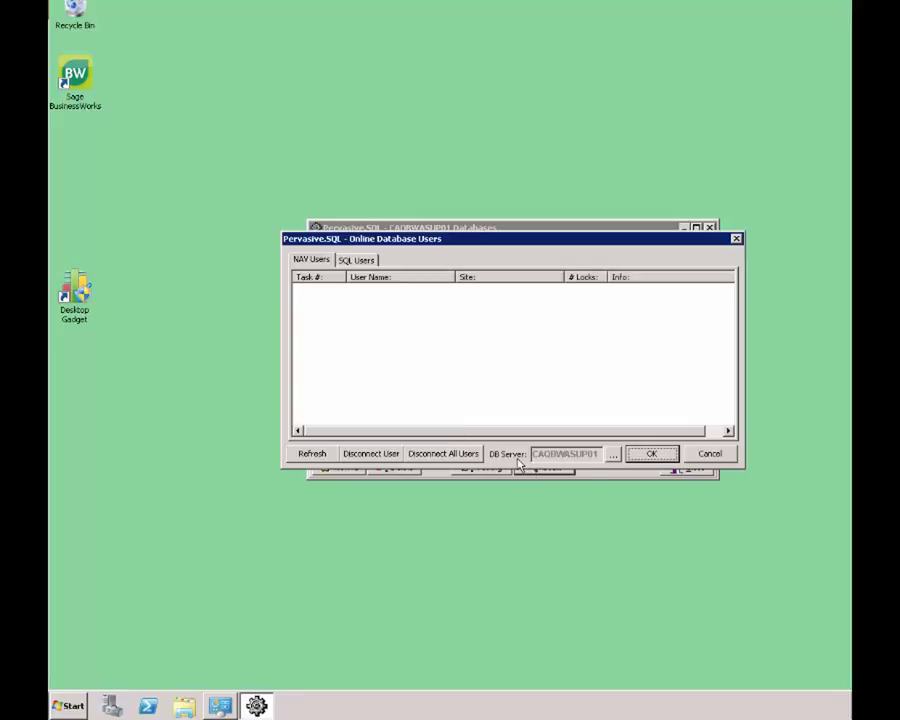
pyautogui.click(449, 457)
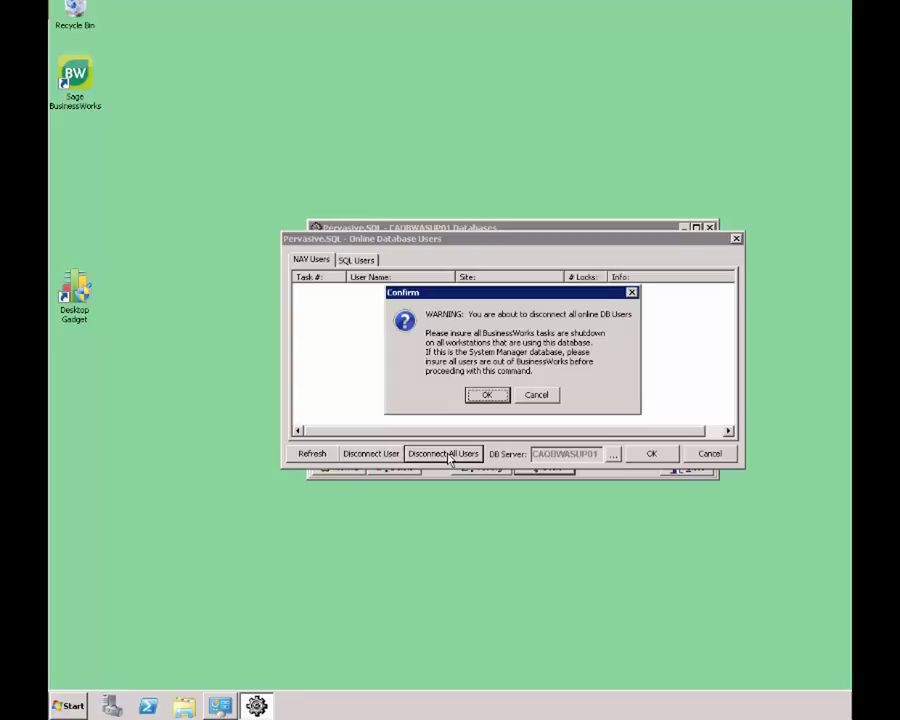
pyautogui.click(490, 396)
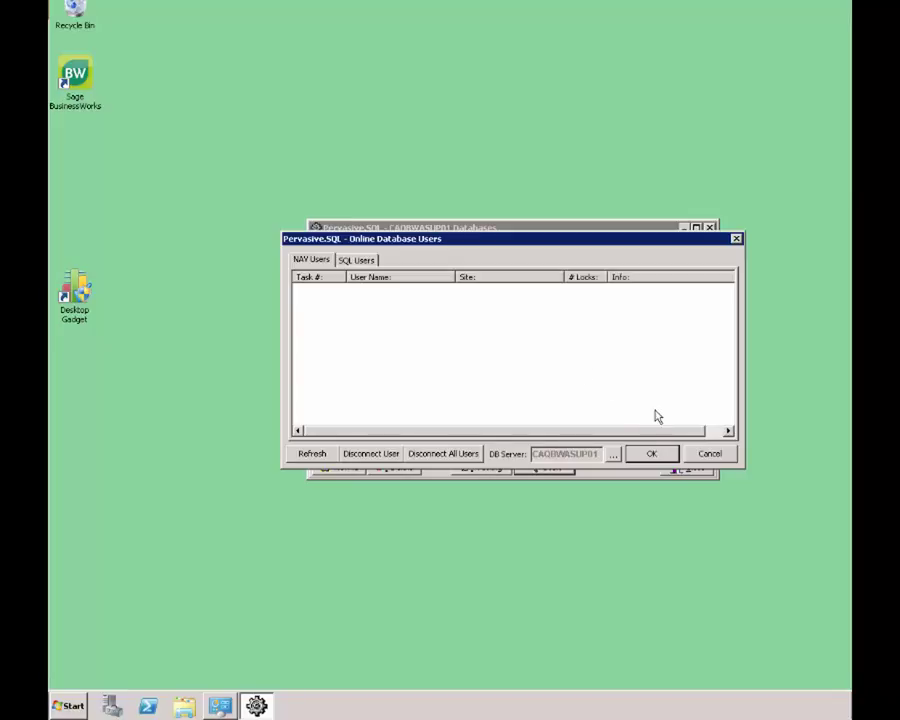
pyautogui.click(663, 455)
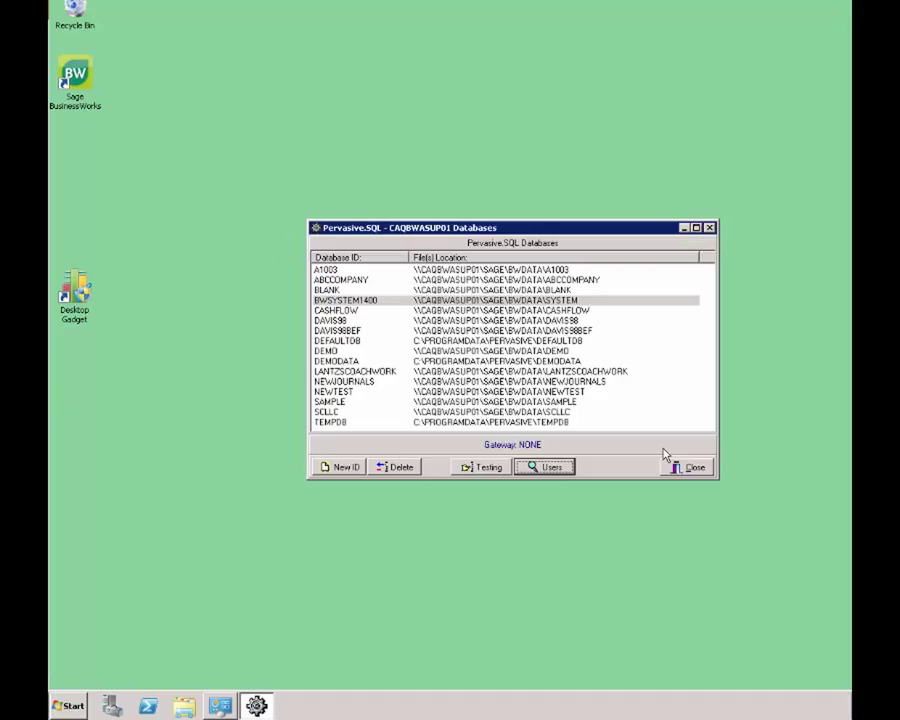
pyautogui.click(677, 467)
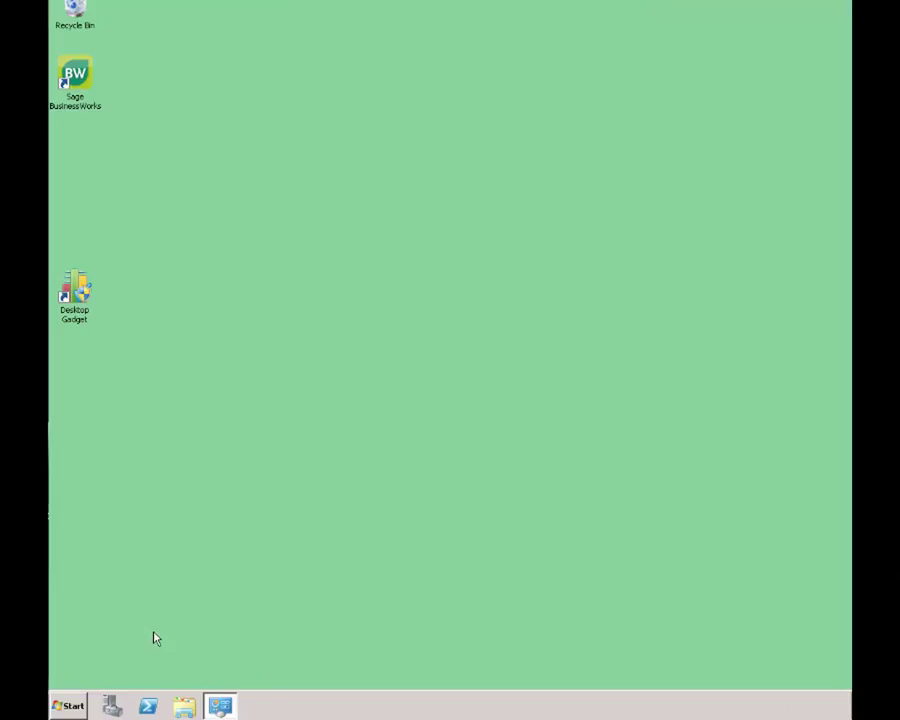
# Open the Windows Services console from the Administrative Tools in Control Panel
pyautogui.click(80, 708)
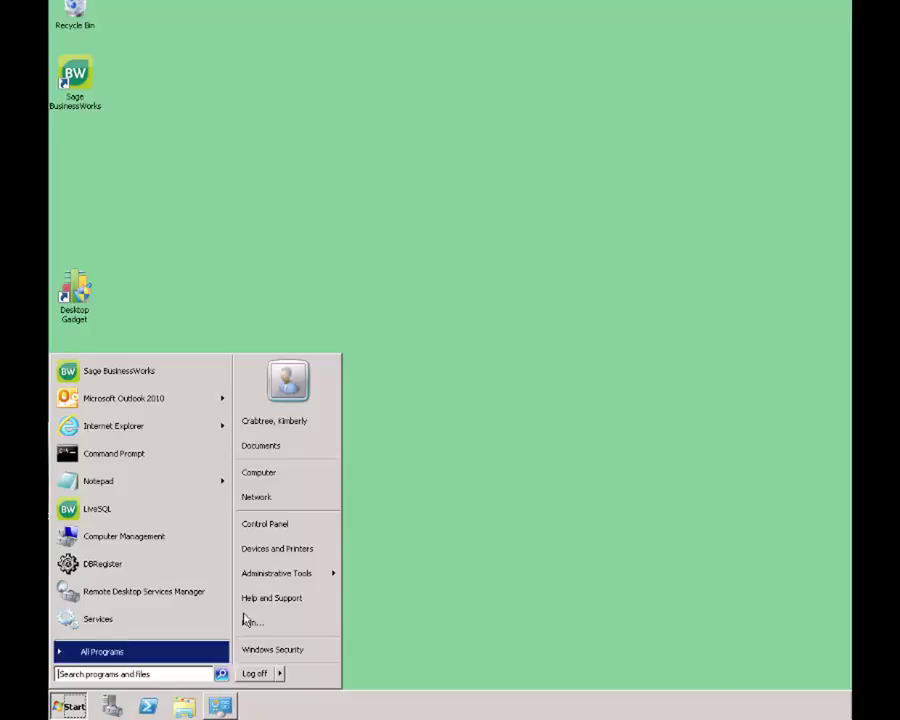
pyautogui.click(283, 580)
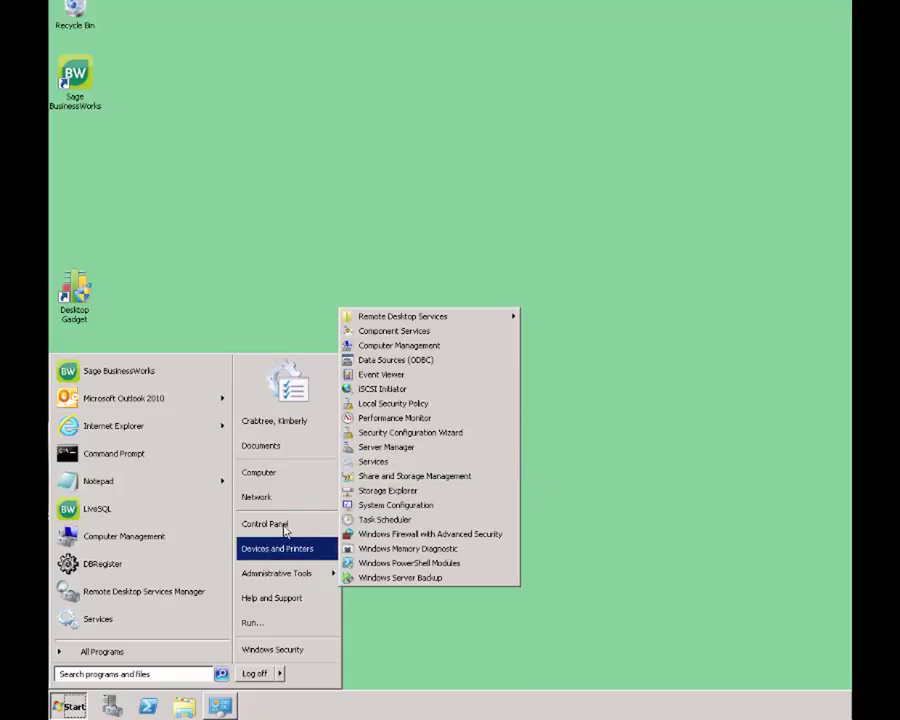
pyautogui.click(285, 530)
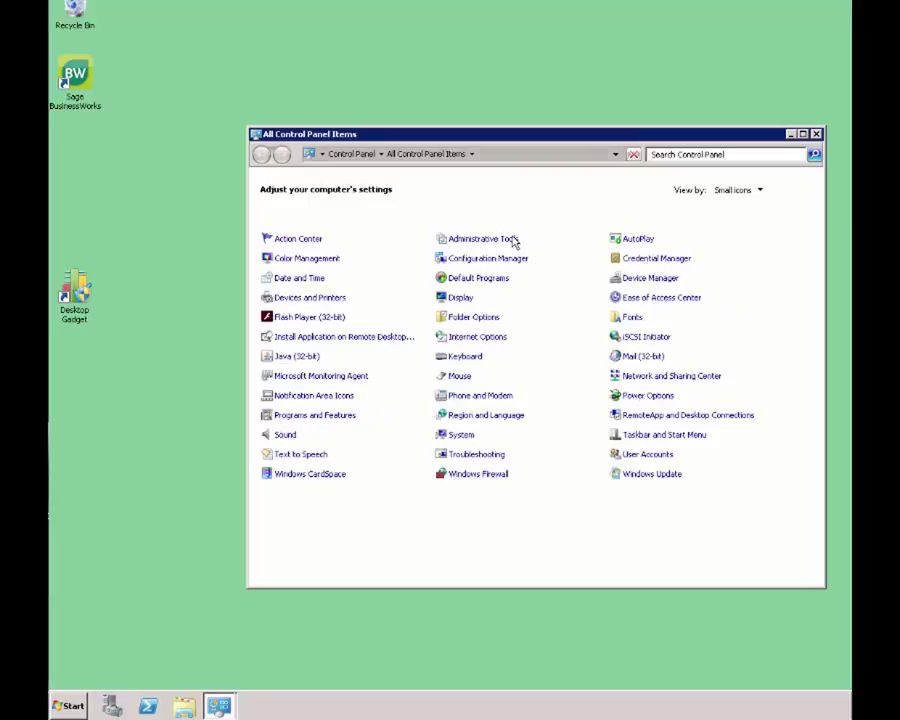
pyautogui.click(502, 242)
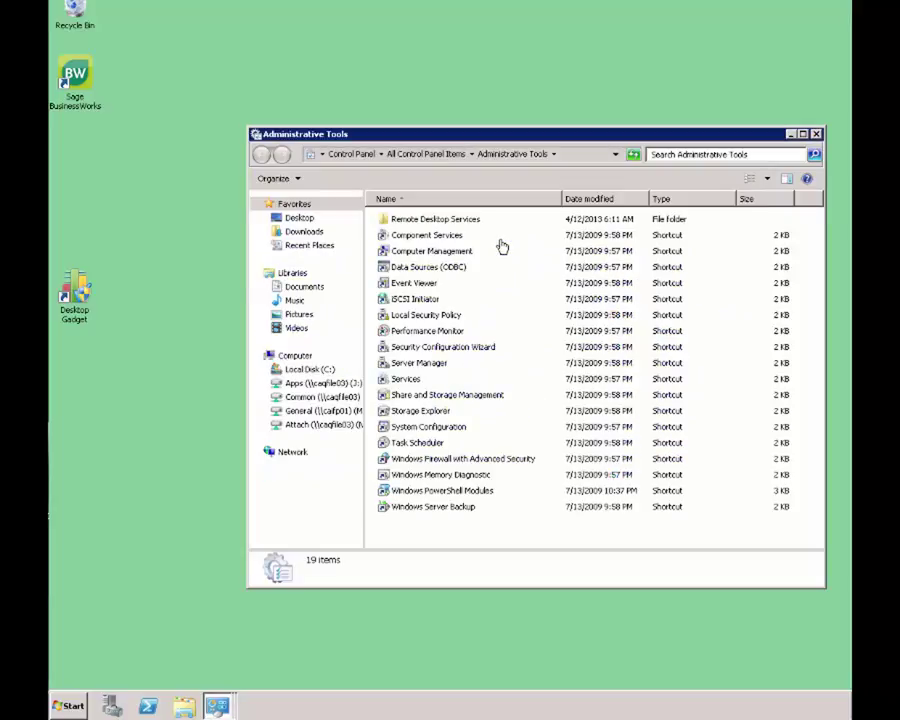
pyautogui.click(406, 382)
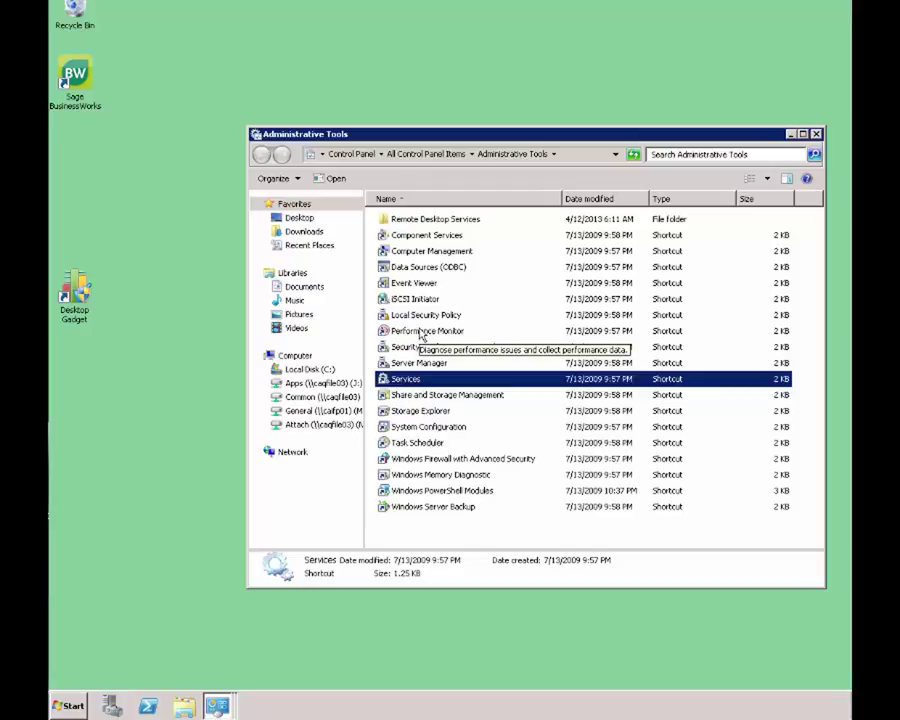
pyautogui.doubleClick(408, 379)
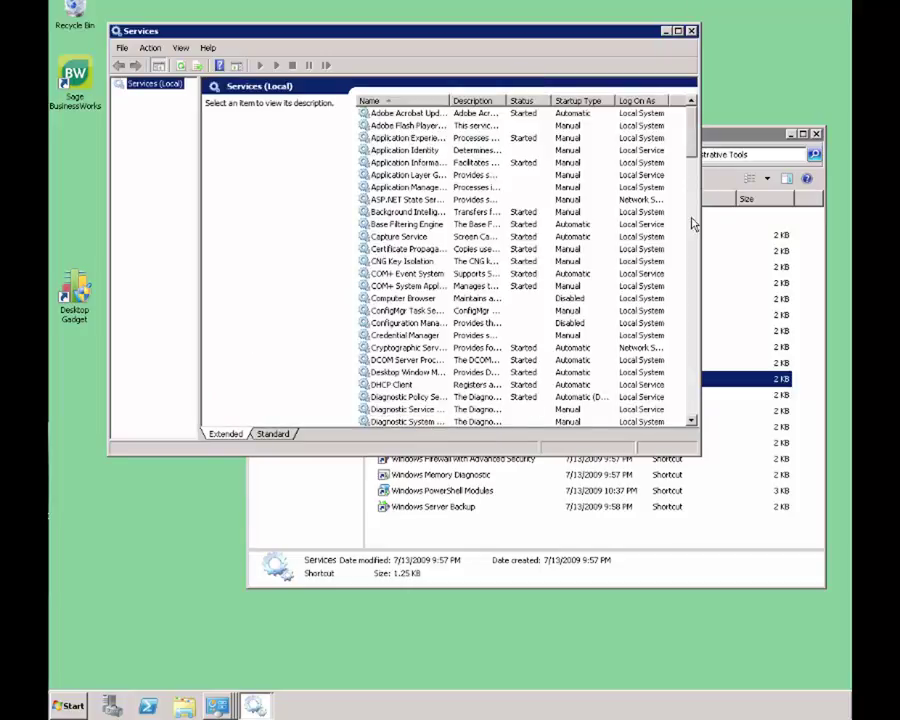
# Restart the Pervasive PSQL Relational Engine service
pyautogui.scroll(-13, 692, 222)
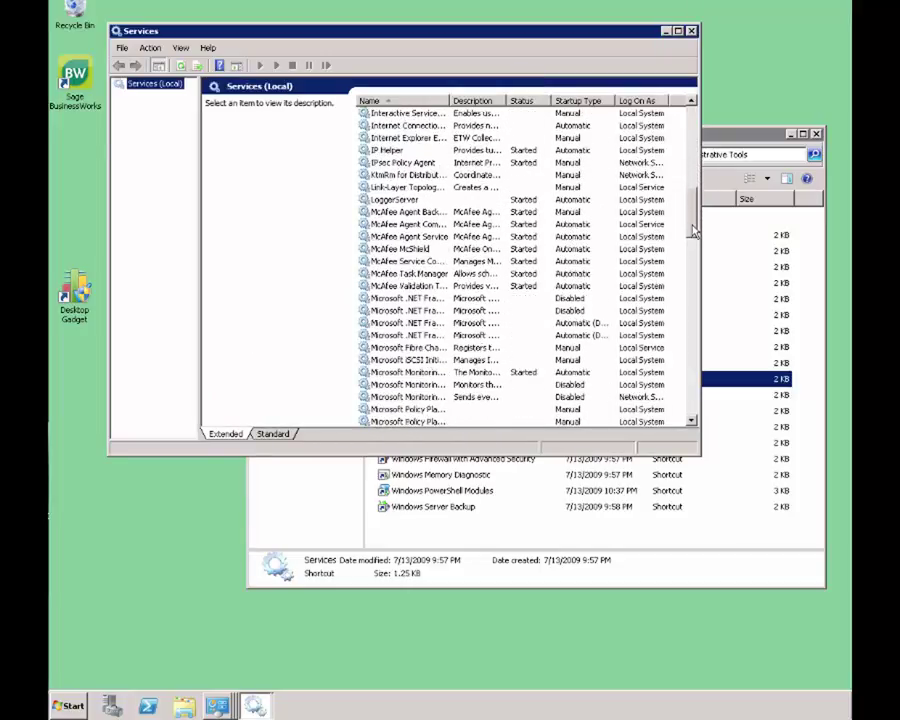
pyautogui.moveTo(692, 232); pyautogui.dragTo(690, 283)
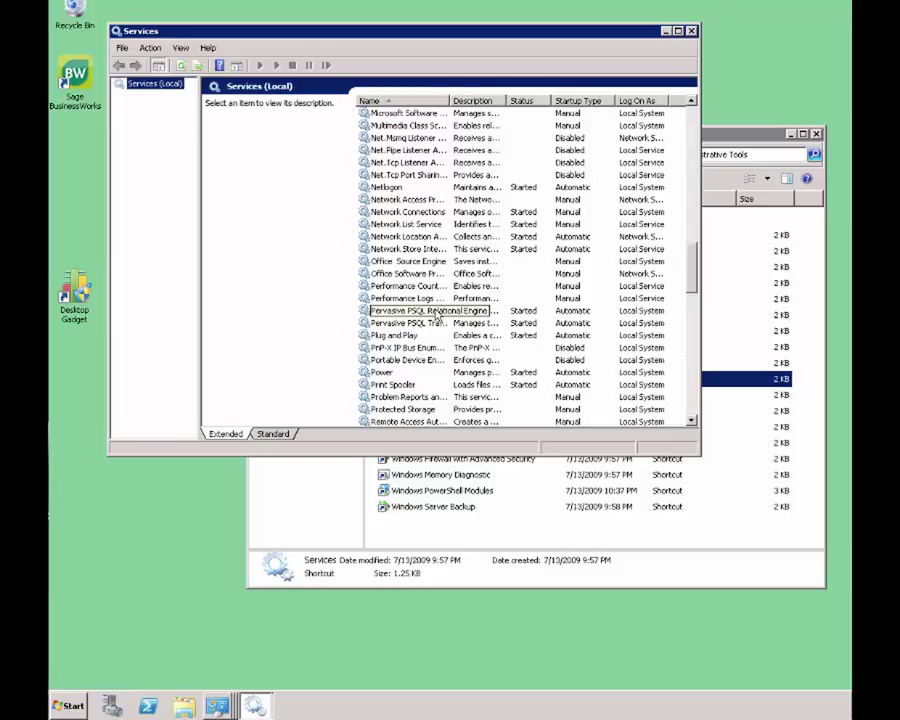
pyautogui.rightClick(437, 314)
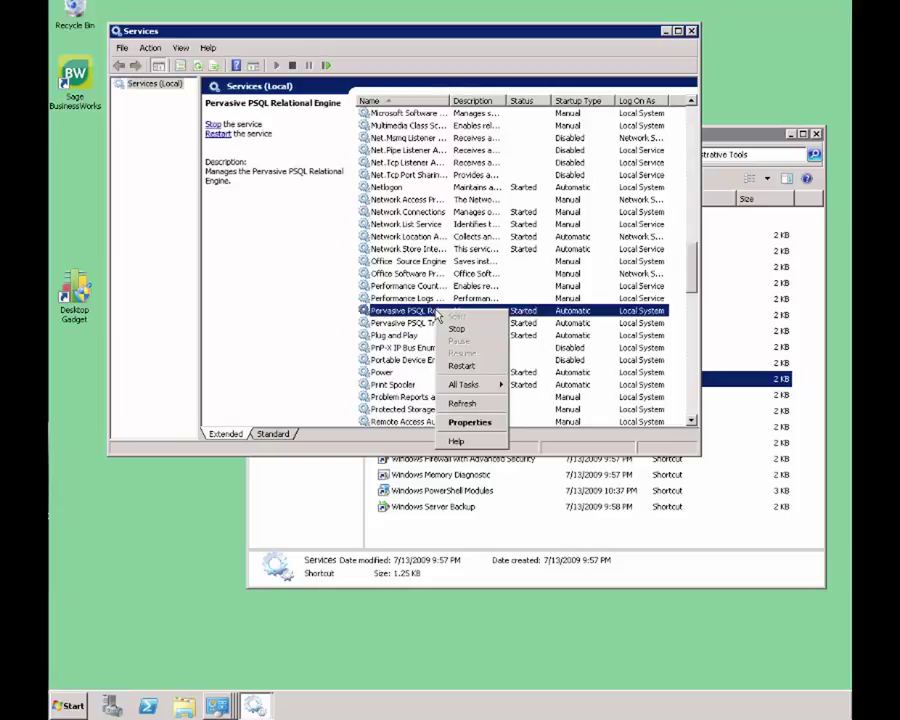
pyautogui.click(456, 369)
# Restart the Pervasive PSQL Transactional Engine service, refresh the services list and close the Services console
pyautogui.click(435, 324)
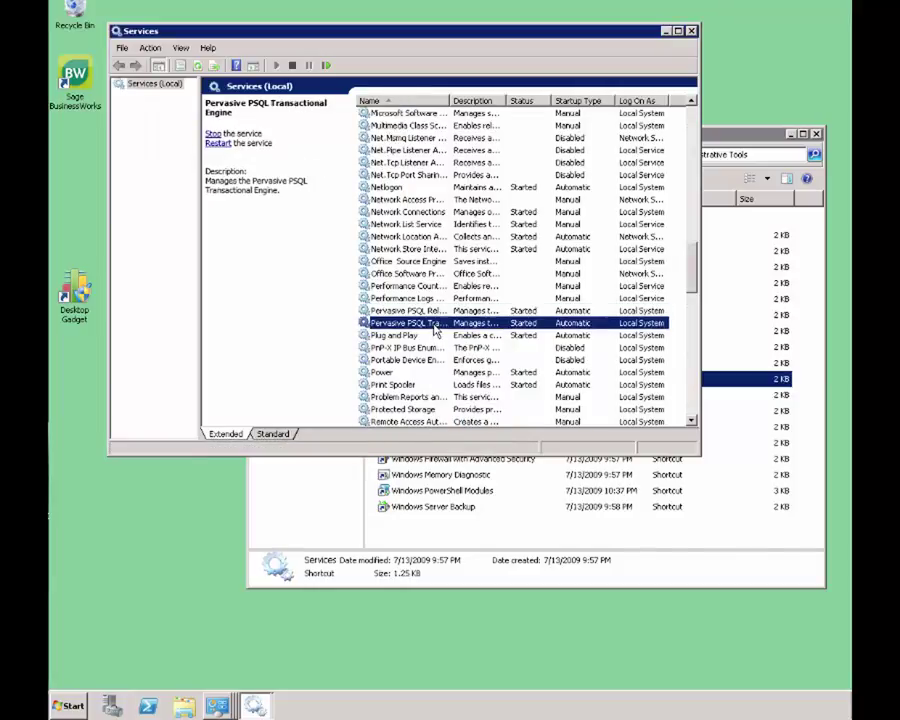
pyautogui.rightClick(434, 325)
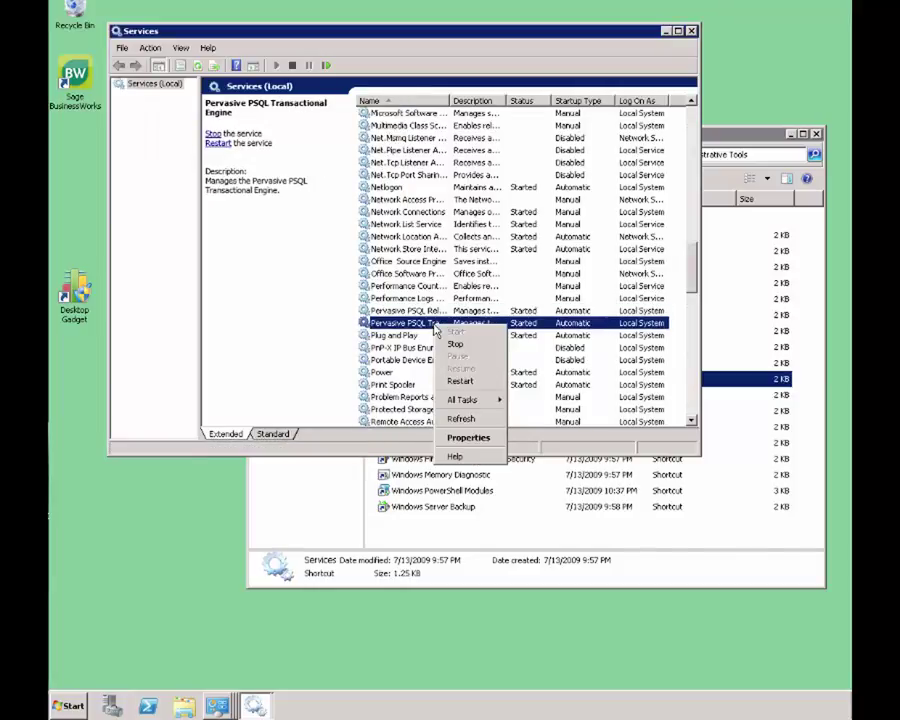
pyautogui.click(455, 382)
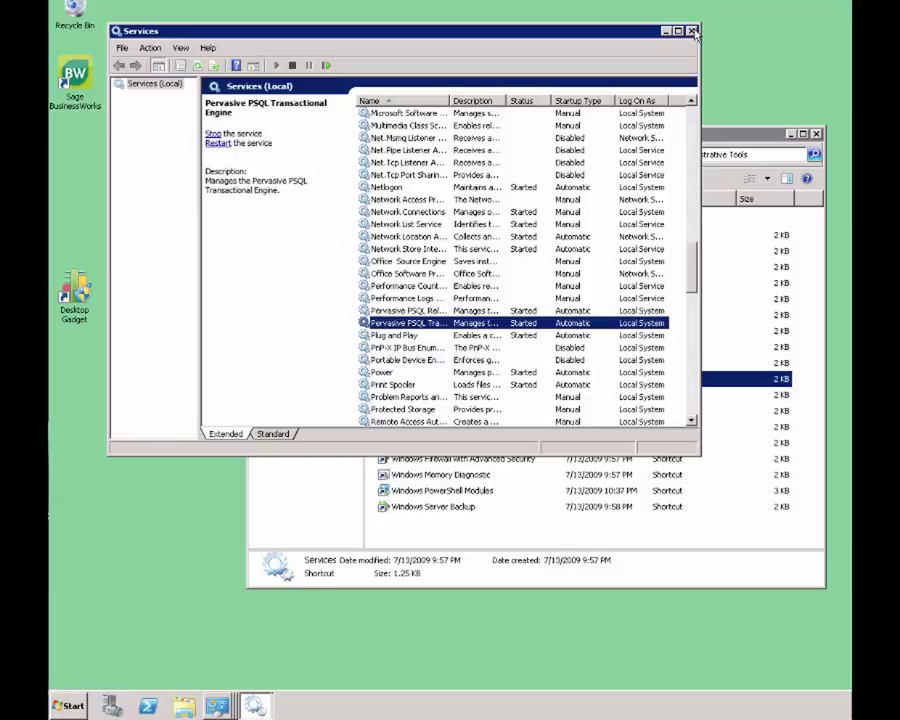
pyautogui.press('F5')
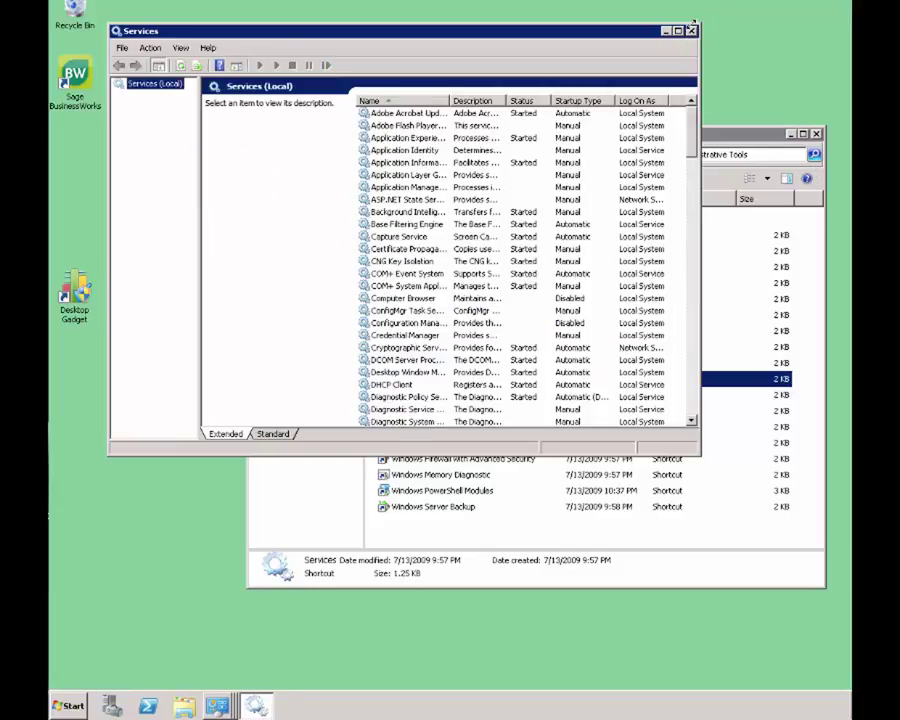
pyautogui.click(692, 31)
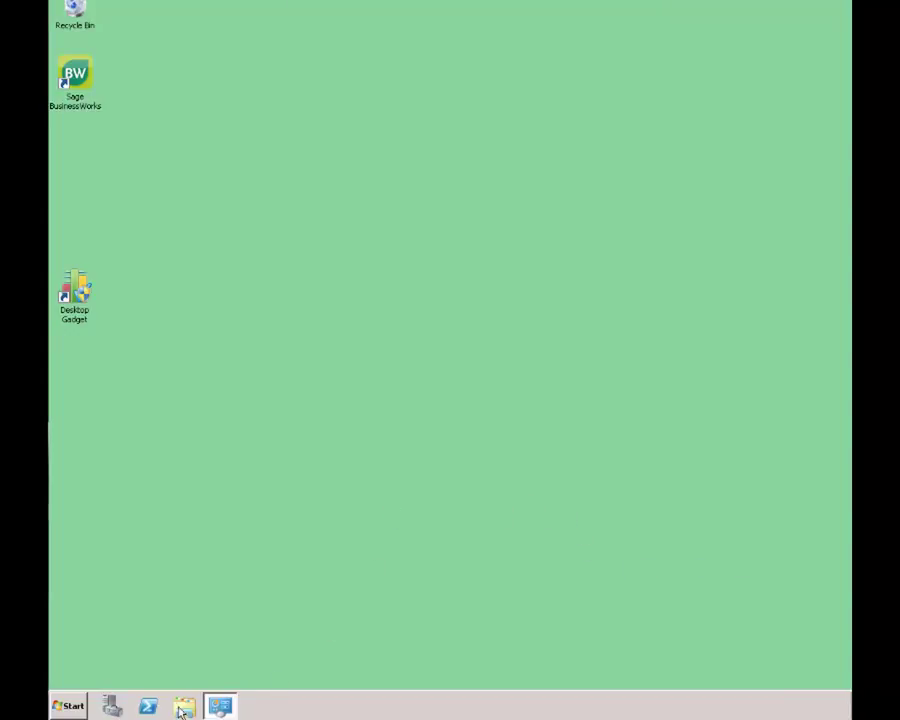
# Check the server's open shared files with Manage Open Files in Share and Storage Management, and close the administrative windows
pyautogui.click(70, 706)
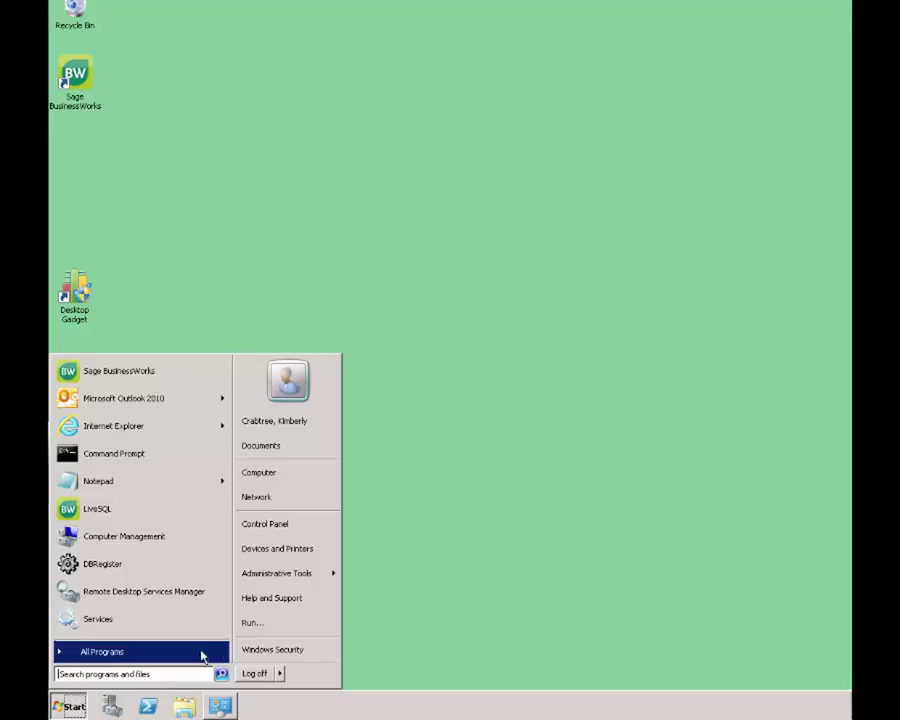
pyautogui.click(281, 524)
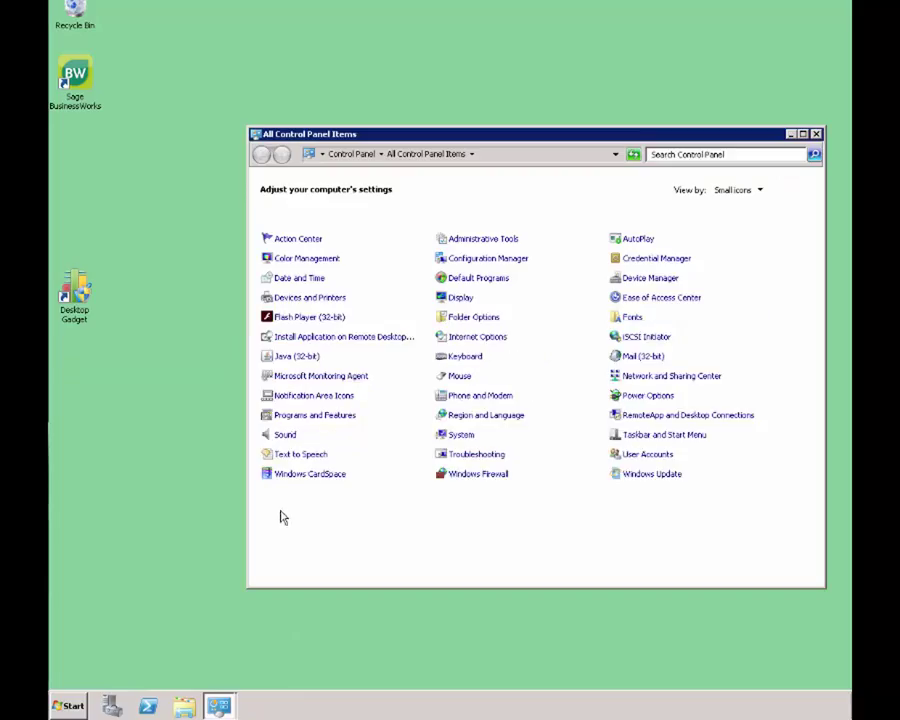
pyautogui.click(483, 239)
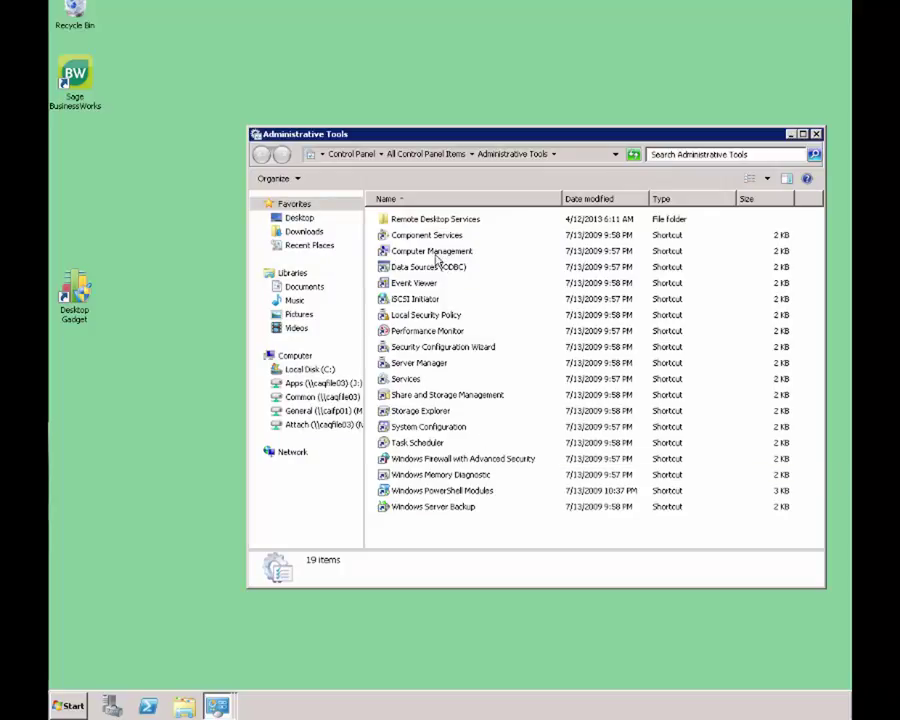
pyautogui.click(432, 398)
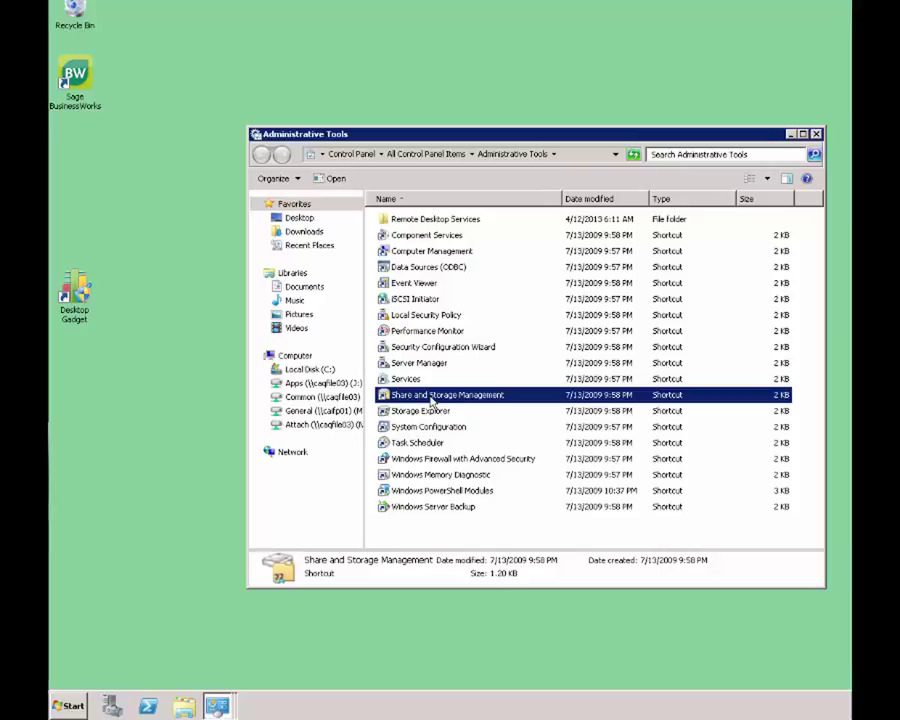
pyautogui.doubleClick(432, 398)
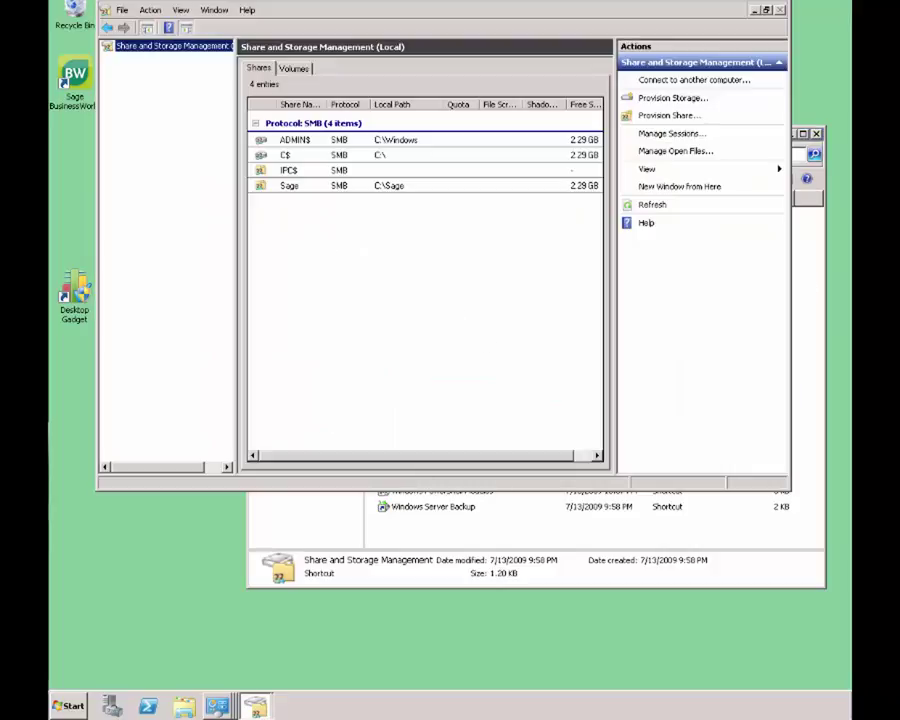
pyautogui.click(676, 151)
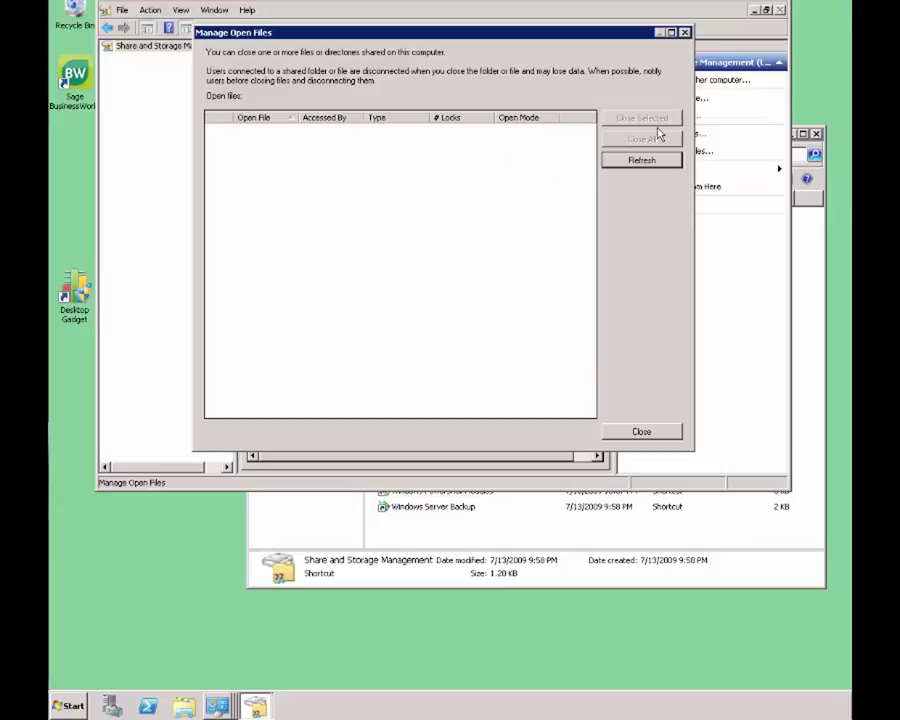
pyautogui.click(685, 32)
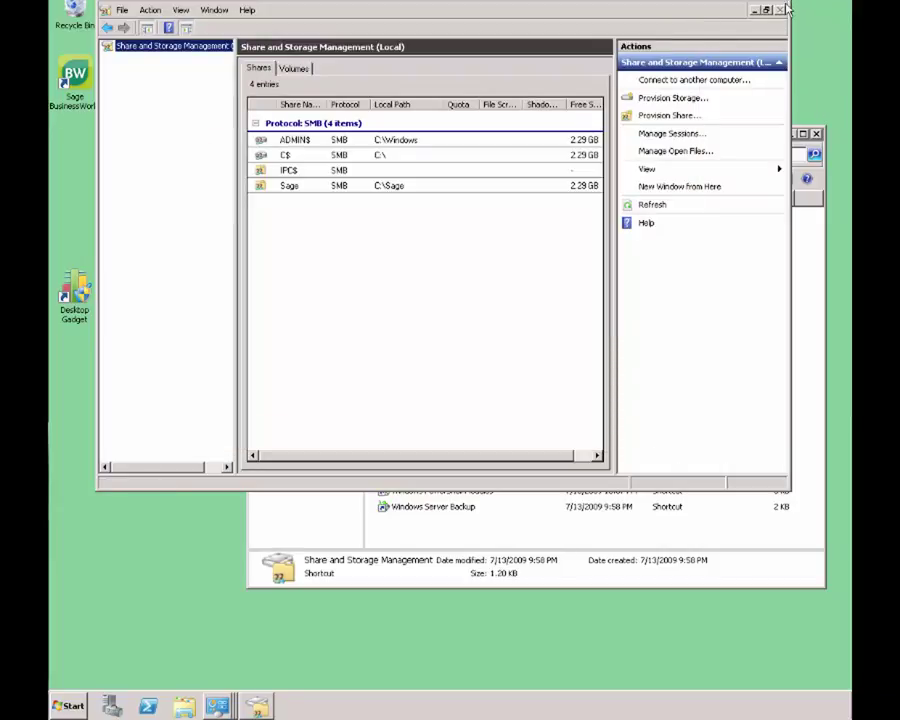
pyautogui.click(781, 9)
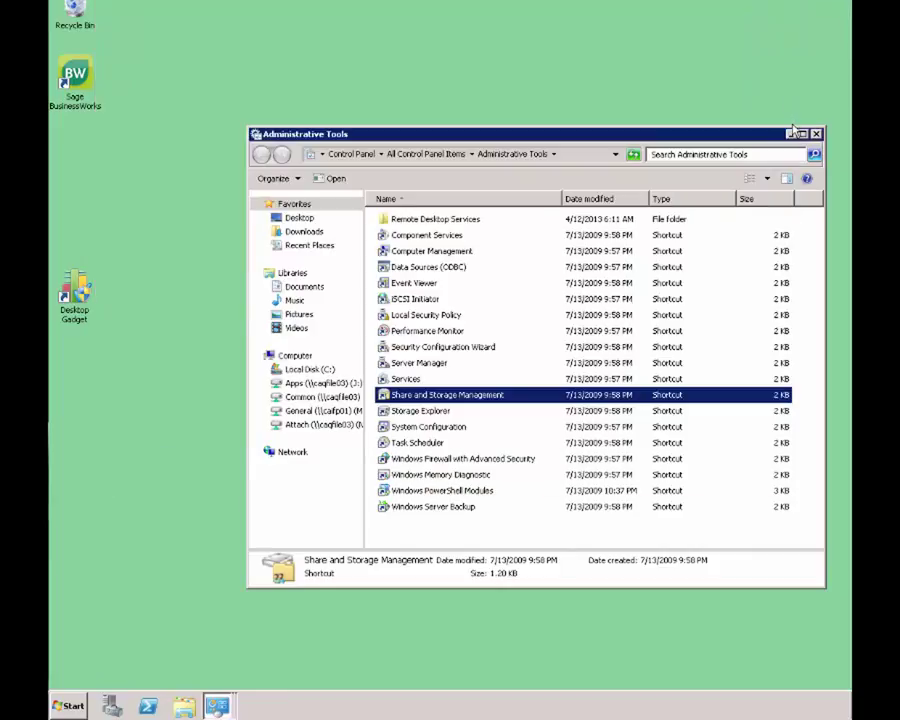
pyautogui.click(816, 135)
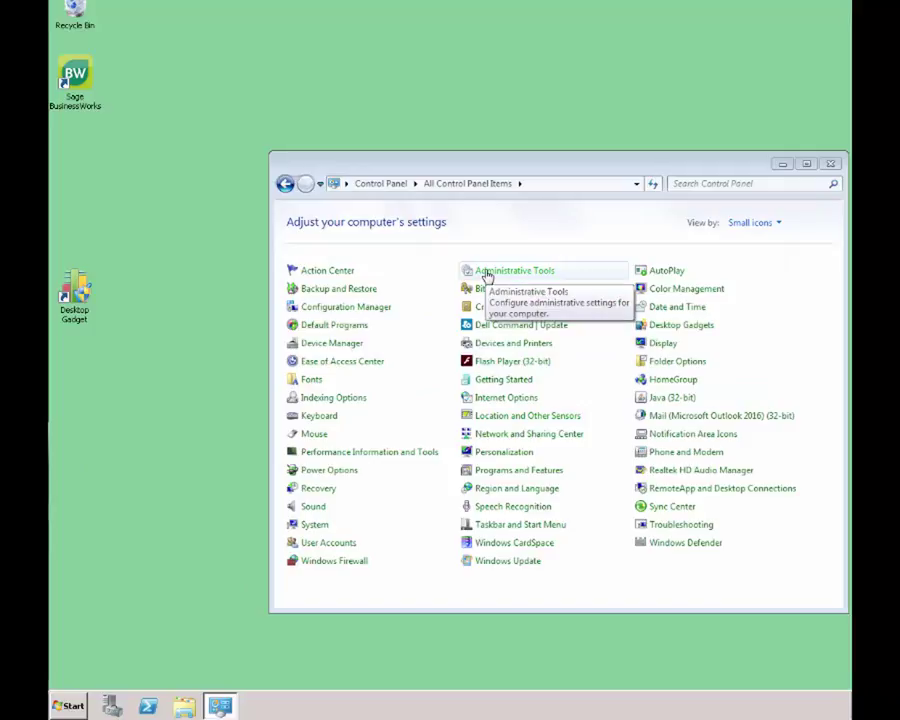
# Use Computer Management from the Administrative Tools to view the Open Files list under Shared Folders
pyautogui.click(484, 274)
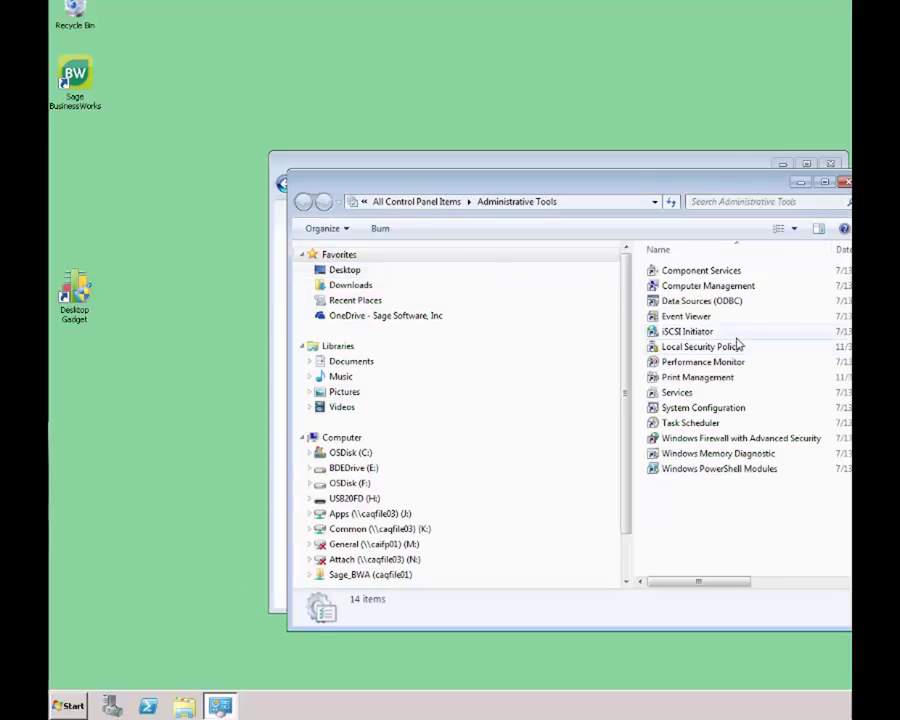
pyautogui.click(722, 287)
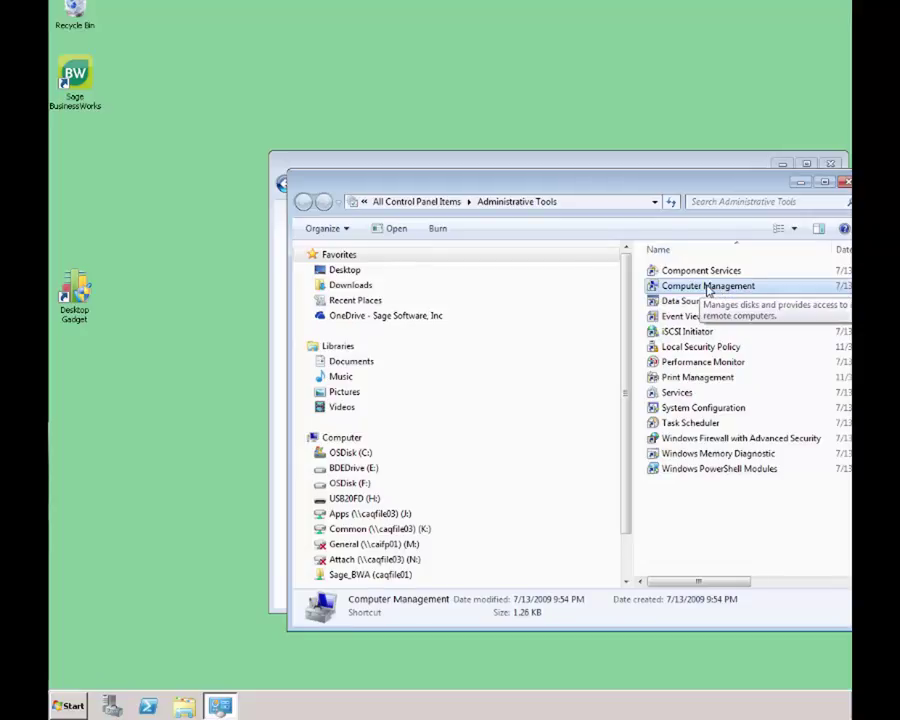
pyautogui.doubleClick(708, 287)
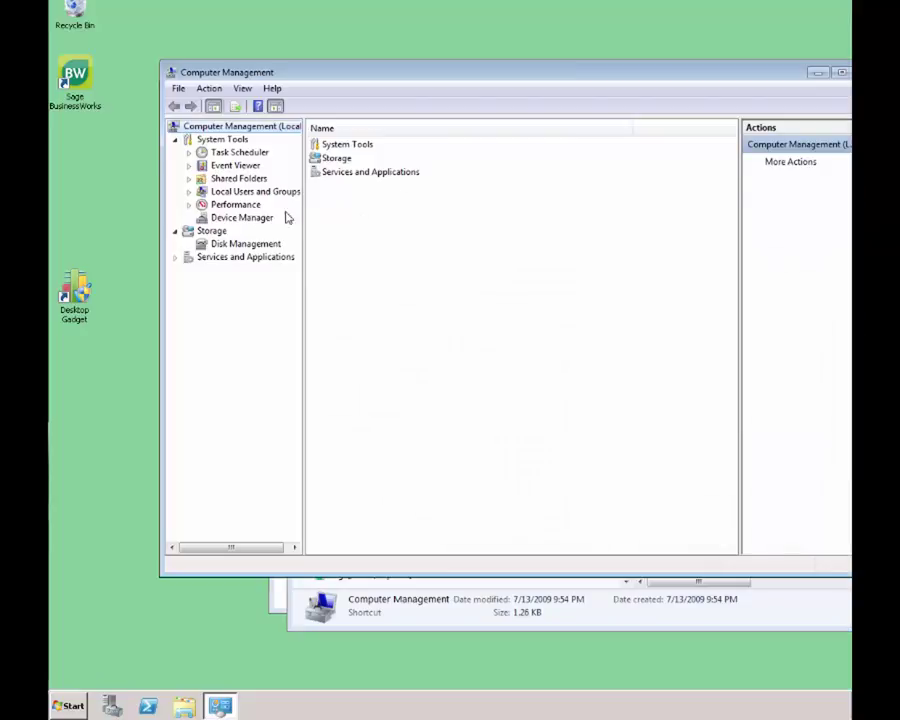
pyautogui.click(232, 182)
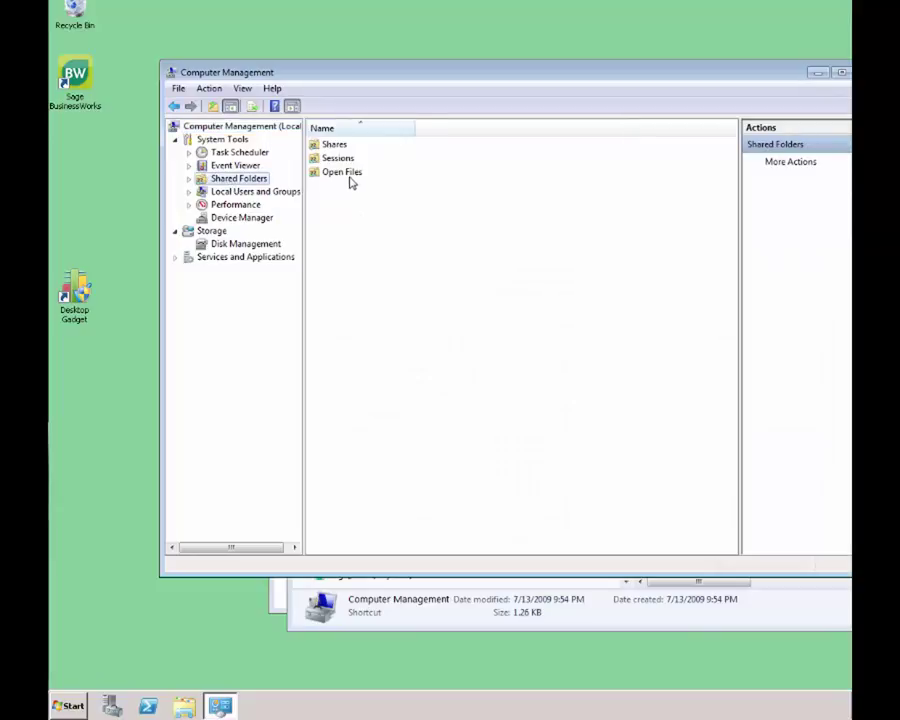
pyautogui.doubleClick(342, 173)
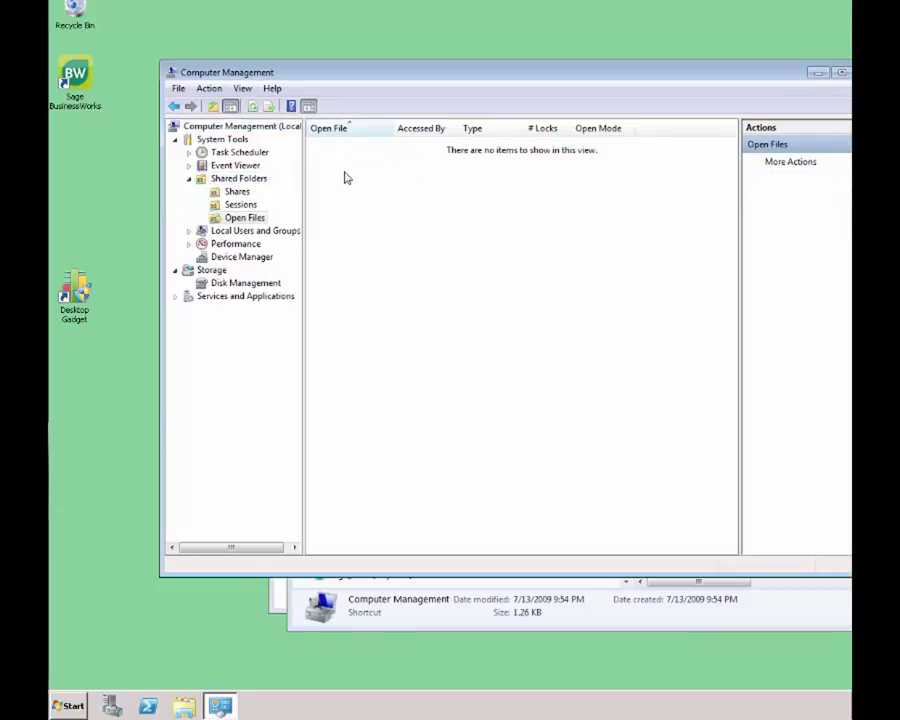